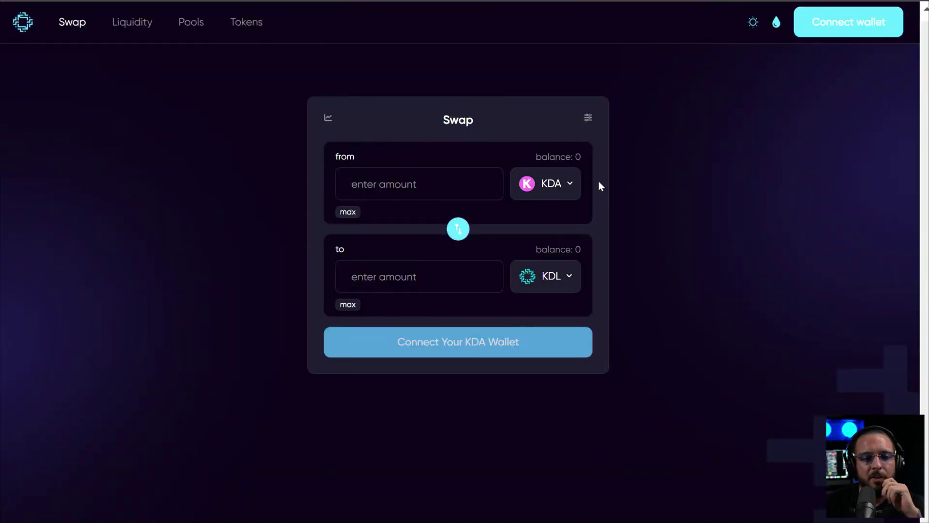
# Step: Open the X-Wallet extension, view its account options, then close the wallet
pyautogui.click(816, 10)
pyautogui.click(796, 65)
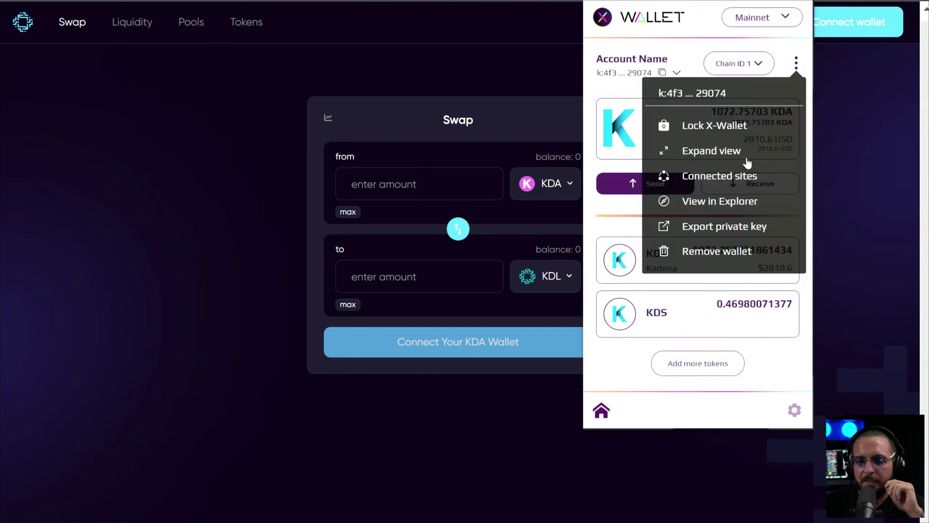
pyautogui.click(820, 159)
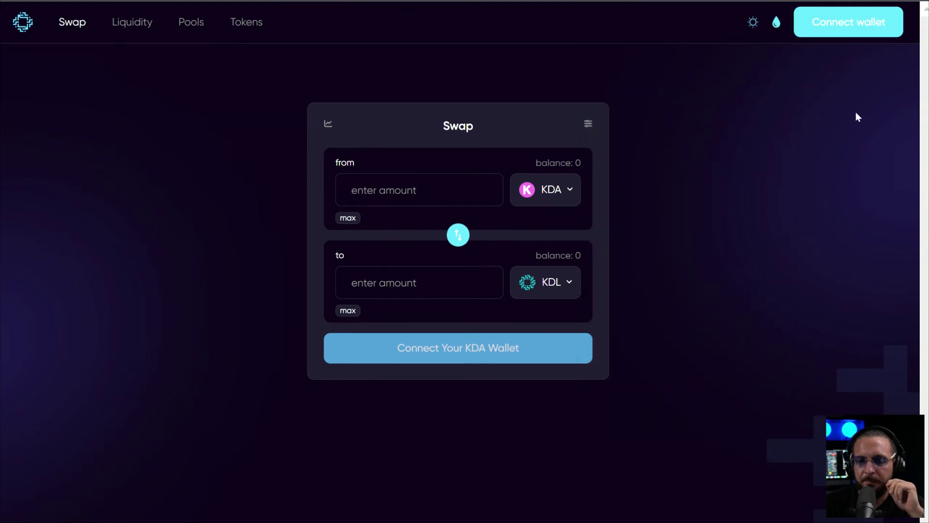
# Step: Connect X-Wallet to KDSwap, approving the account in the wallet popup and dismissing the notice
pyautogui.click(833, 32)
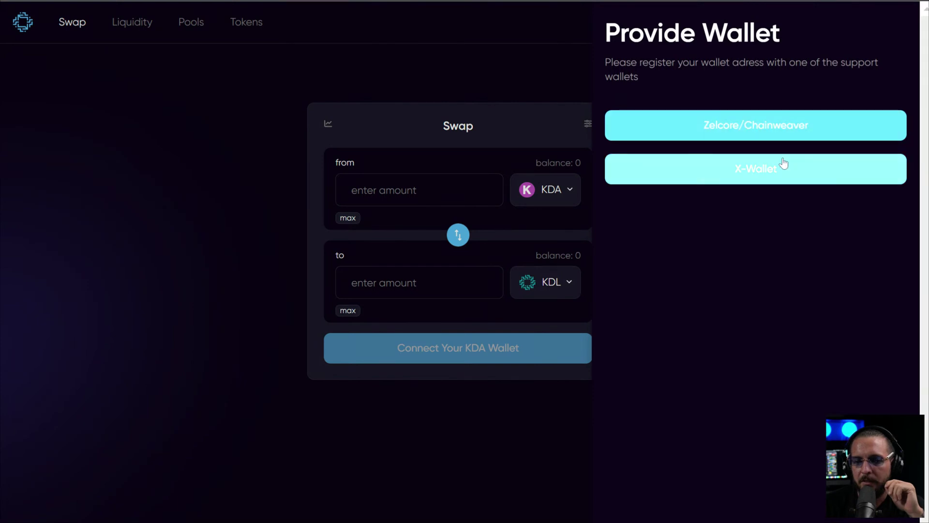
pyautogui.click(761, 174)
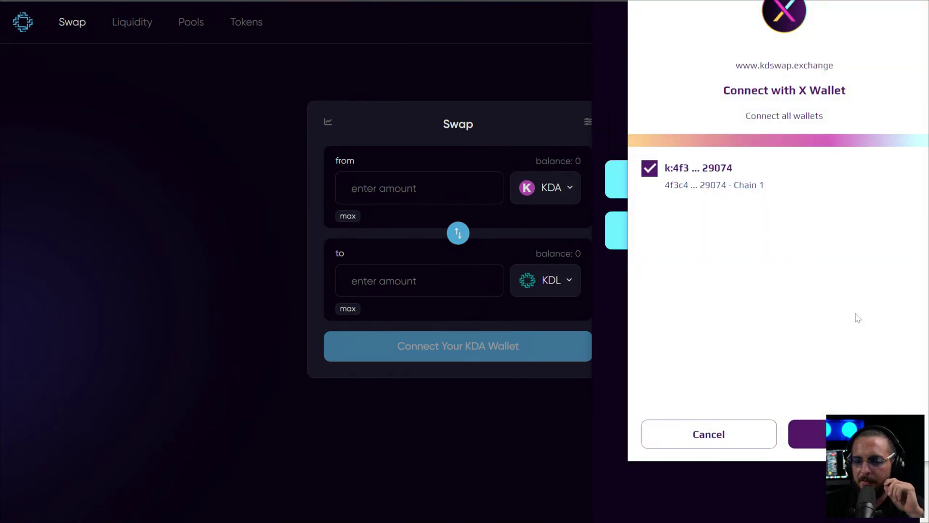
pyautogui.click(885, 435)
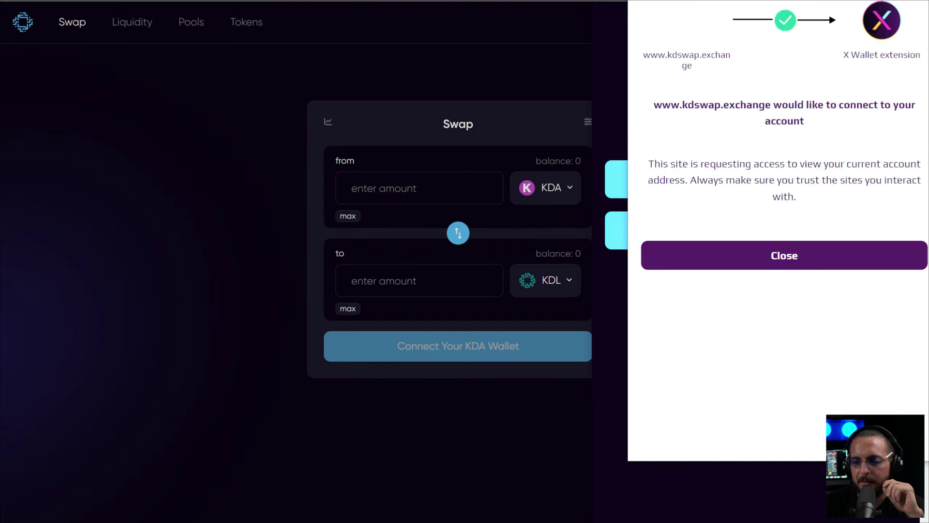
pyautogui.click(827, 266)
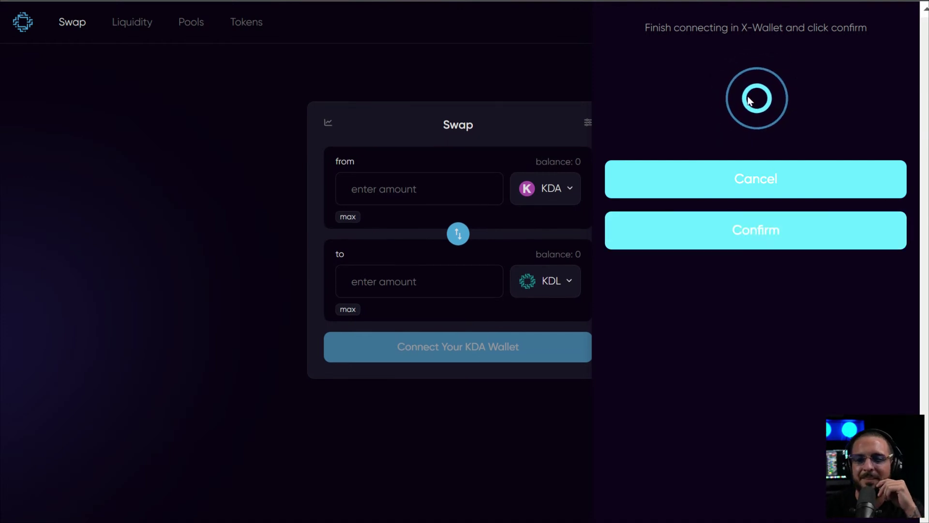
# Step: Cancel the stalled X-Wallet connection on the Finish connecting panel to reach the wallet chooser
pyautogui.click(515, 63)
pyautogui.click(830, 30)
pyautogui.click(763, 192)
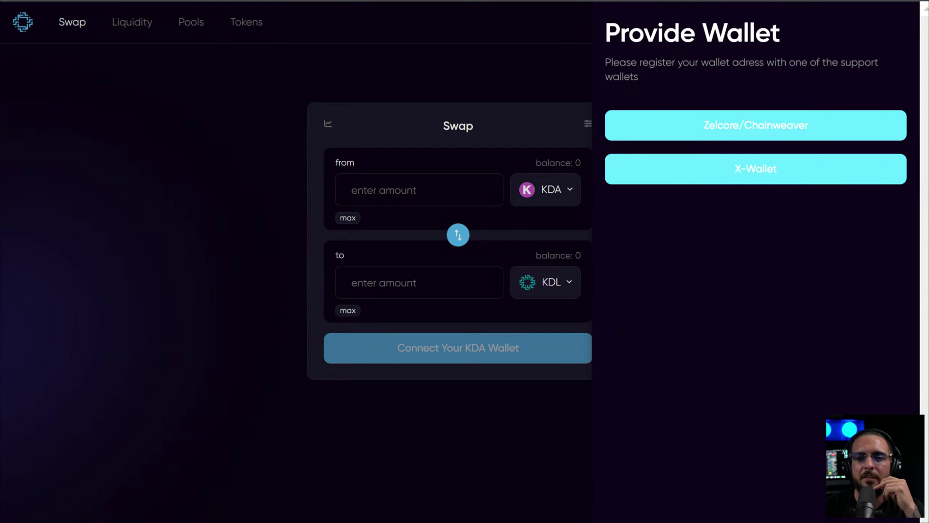
# Step: Browse Chrome's Settings to the Privacy and security cookies and site data page
pyautogui.click(917, 1)
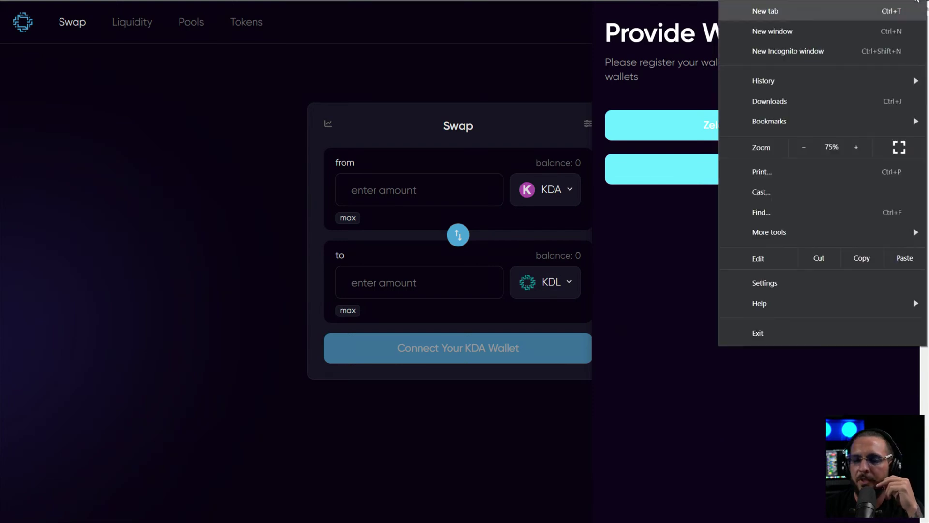
pyautogui.click(796, 285)
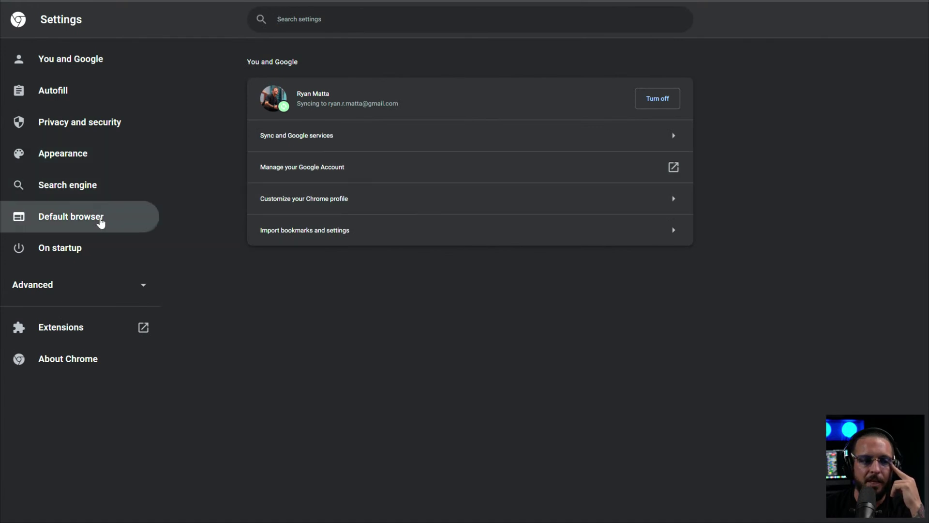
pyautogui.click(91, 160)
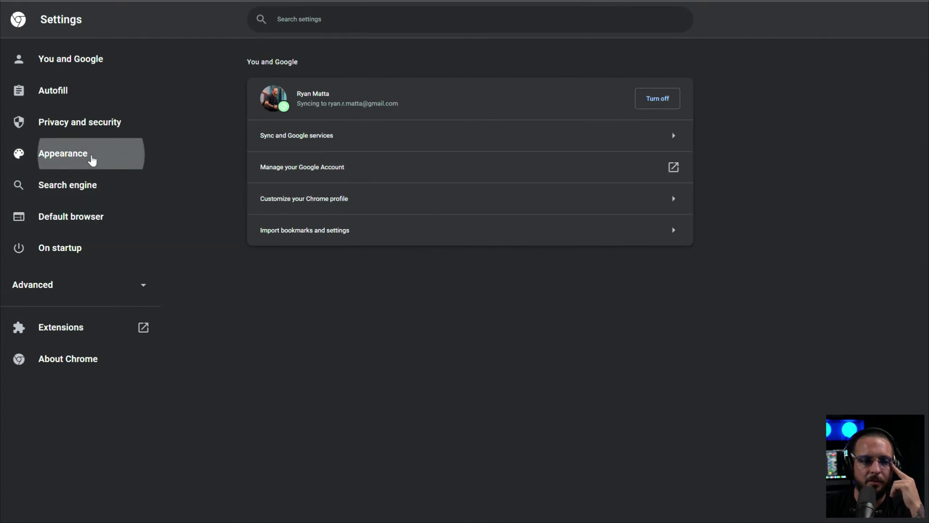
pyautogui.click(103, 127)
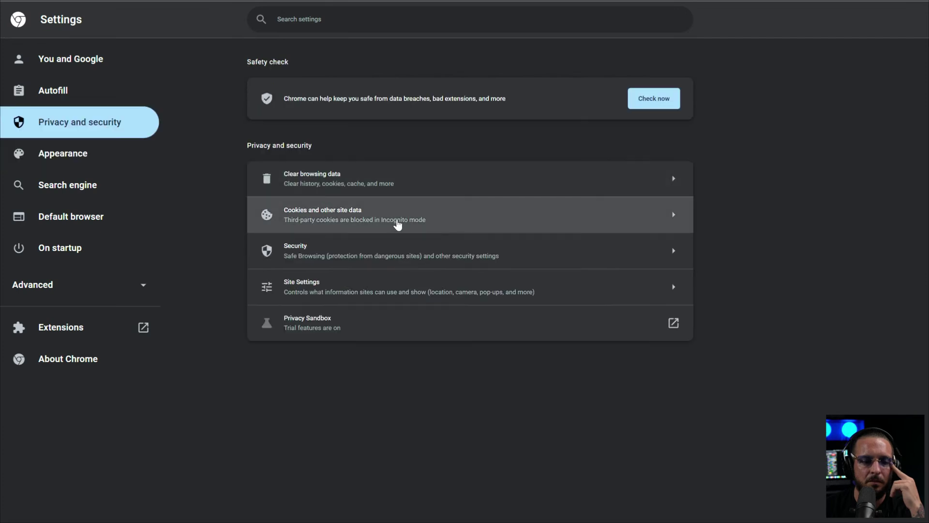
pyautogui.click(445, 213)
pyautogui.scroll(-5, 494, 332)
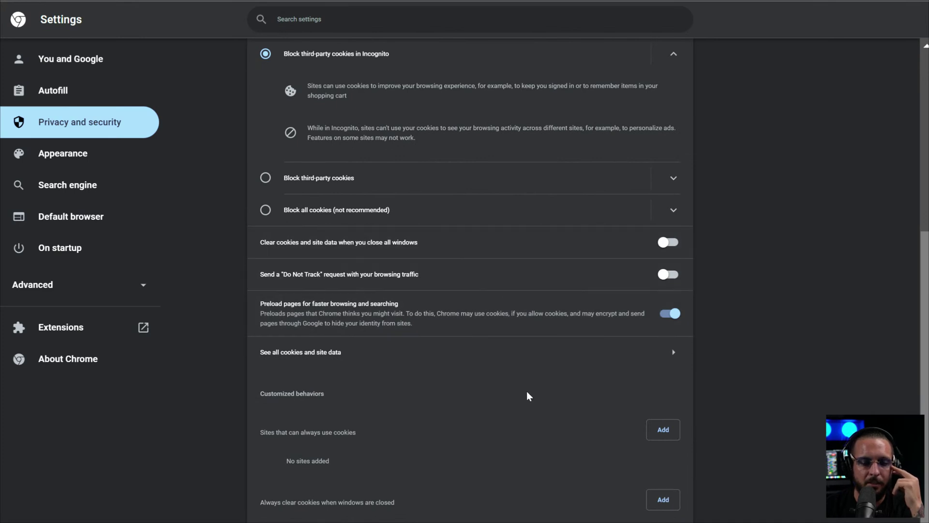
pyautogui.scroll(5, 522, 393)
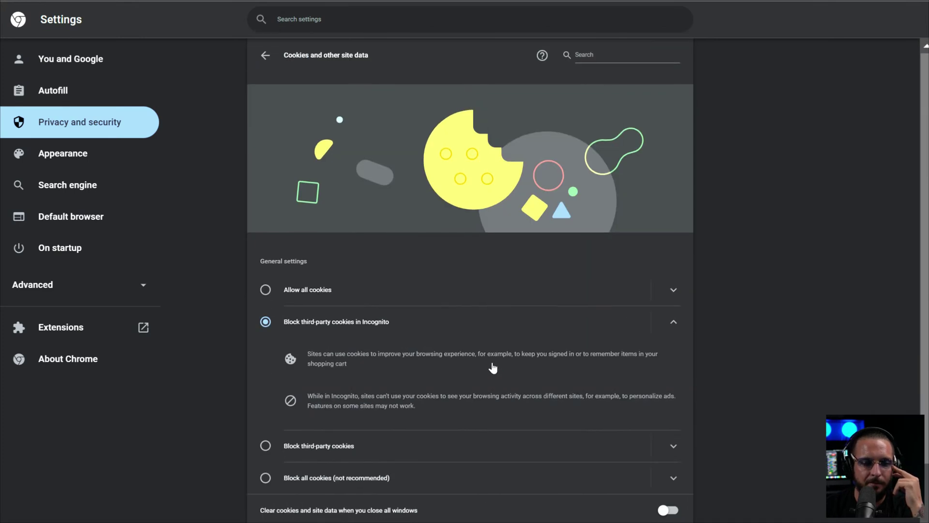
# Step: Clear all-time browsing history, cookies and cached files from Clear browsing data
pyautogui.click(265, 56)
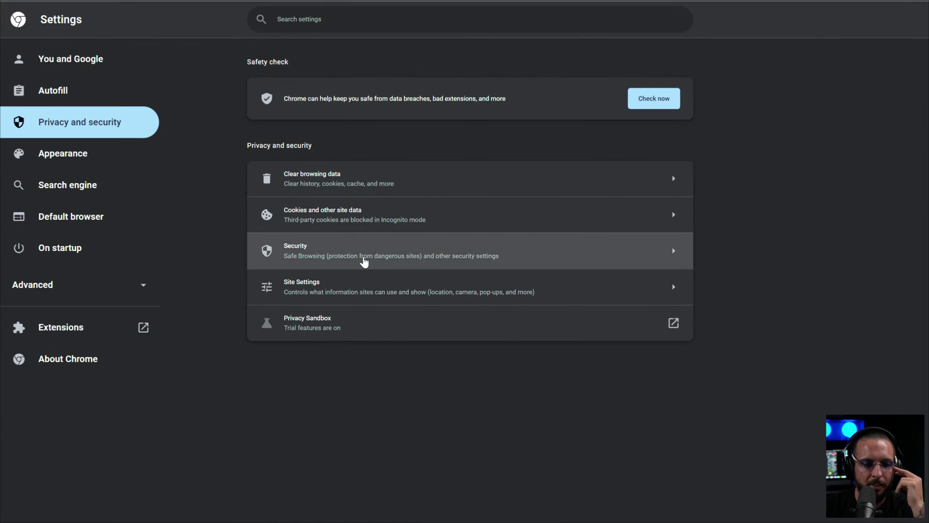
pyautogui.click(421, 189)
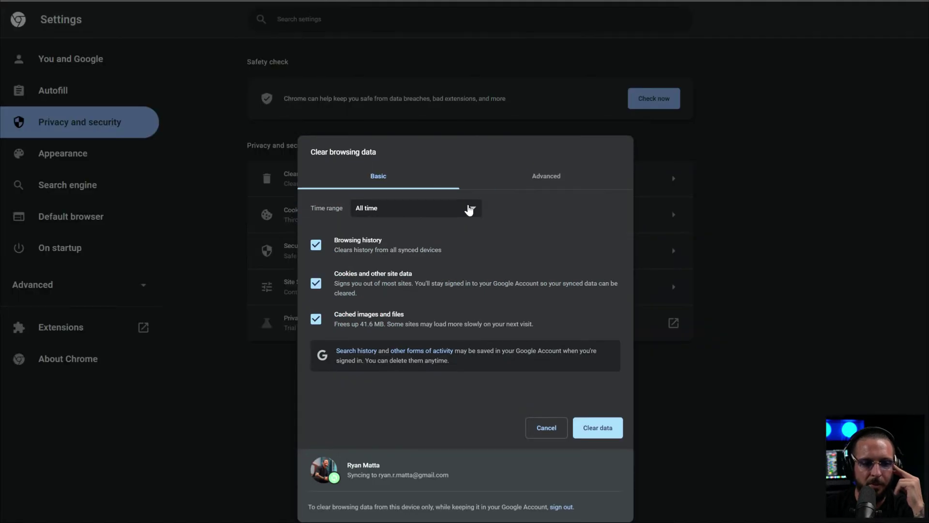
pyautogui.click(588, 427)
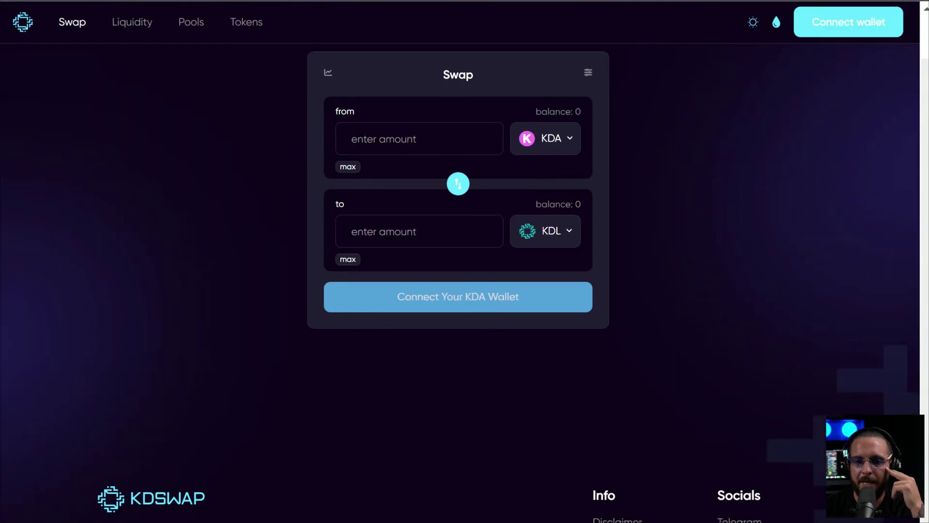
pyautogui.click(796, 62)
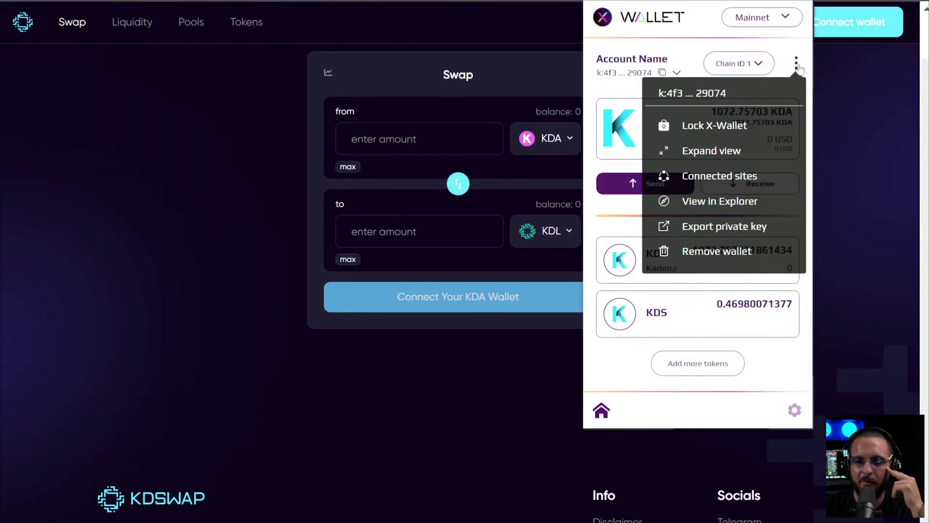
pyautogui.click(730, 177)
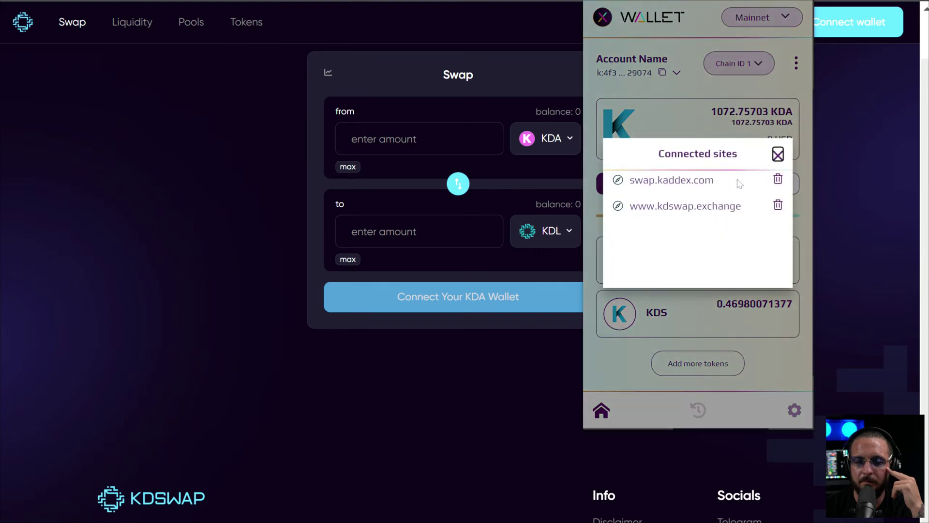
pyautogui.click(777, 181)
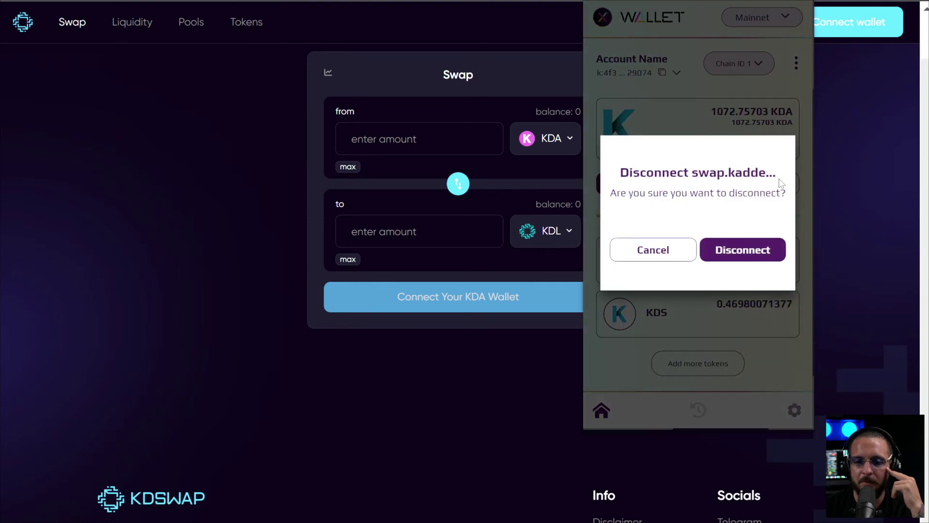
pyautogui.click(683, 249)
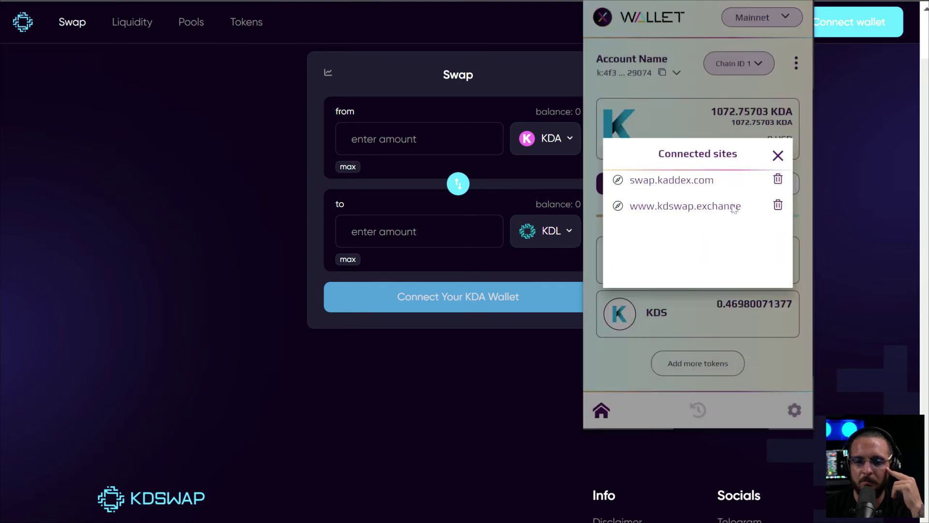
pyautogui.click(777, 206)
pyautogui.click(737, 249)
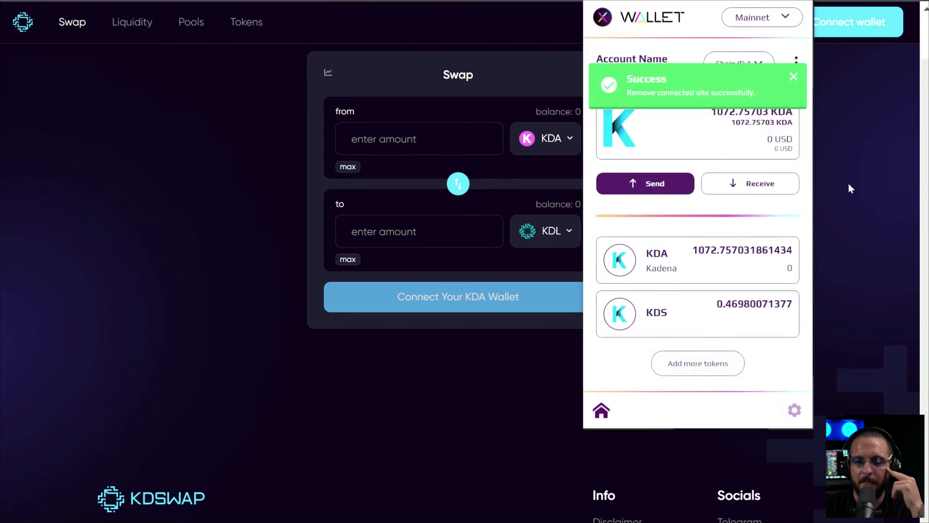
# Step: Reopen X-Wallet and check the remaining connected sites
pyautogui.click(880, 167)
pyautogui.click(825, 2)
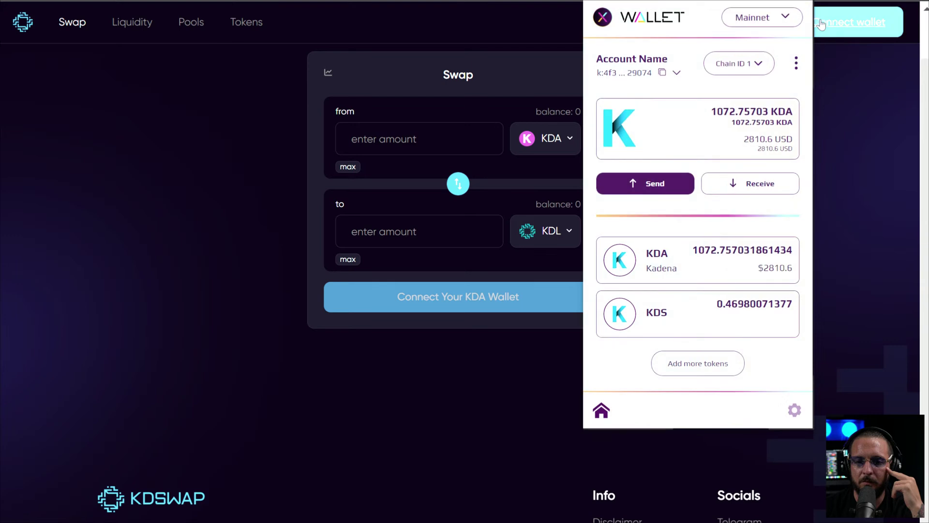
pyautogui.click(796, 62)
pyautogui.click(741, 176)
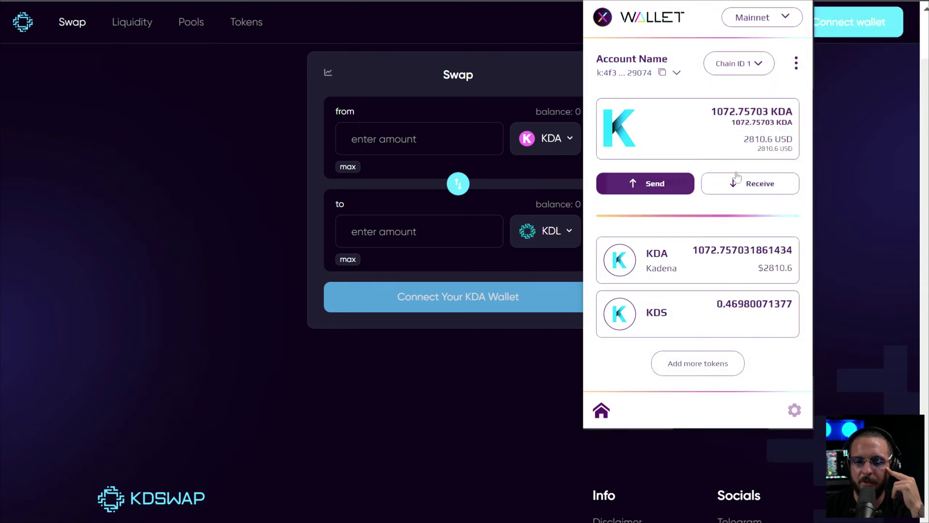
# Step: Reconnect X-Wallet to KDSwap, approving the account in the popup and dismissing the notice
pyautogui.click(887, 166)
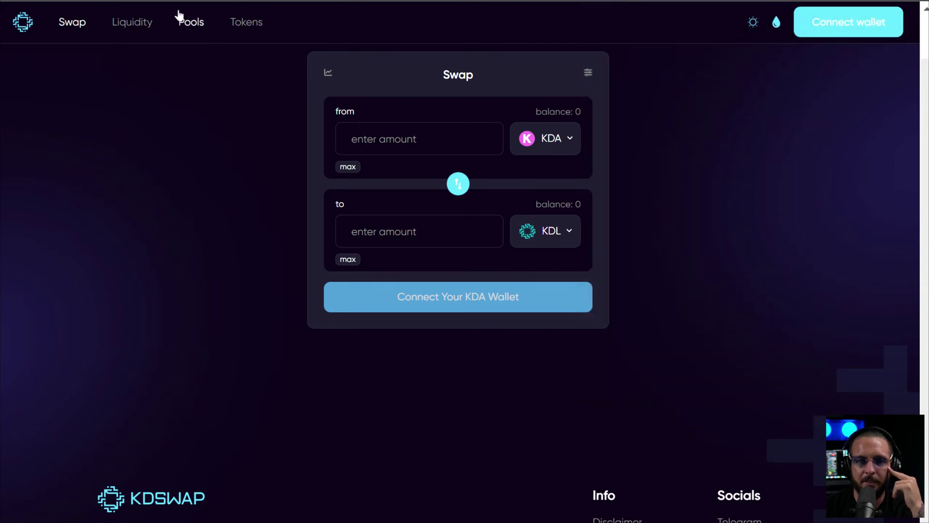
pyautogui.click(847, 31)
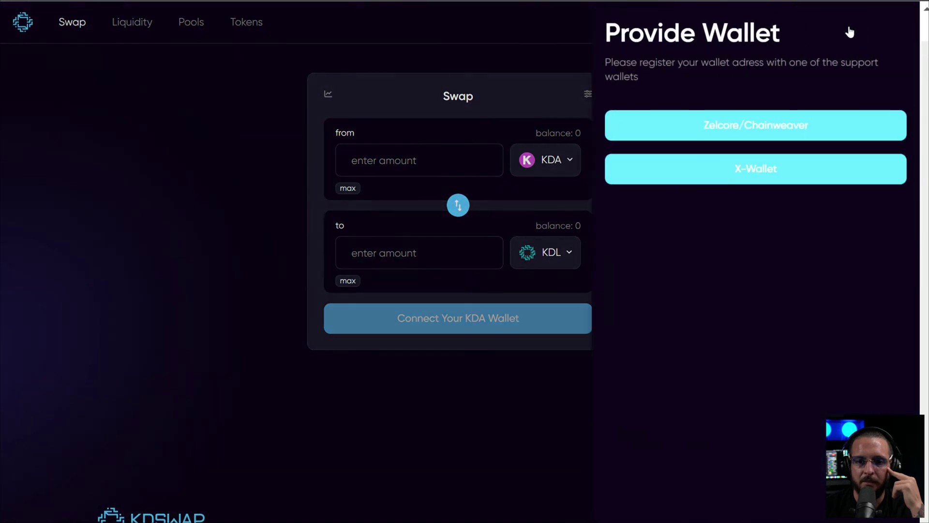
pyautogui.click(765, 170)
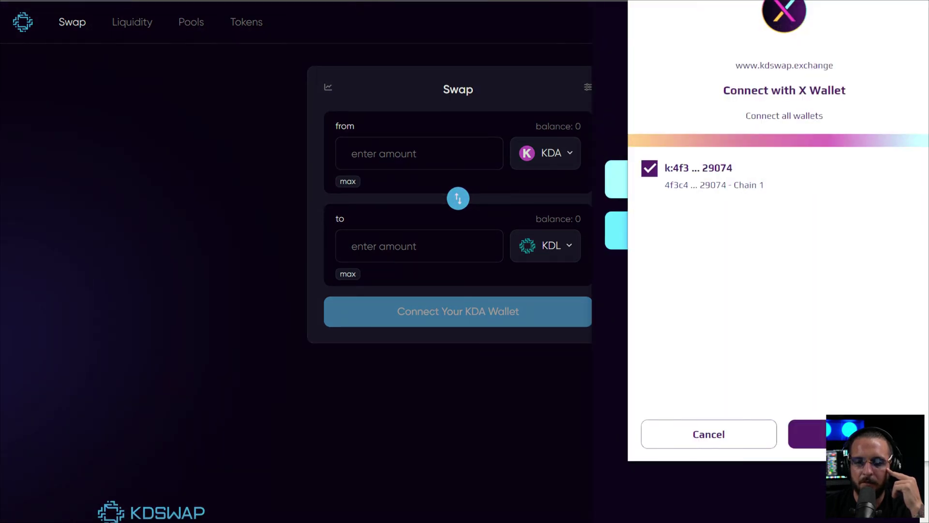
pyautogui.click(851, 434)
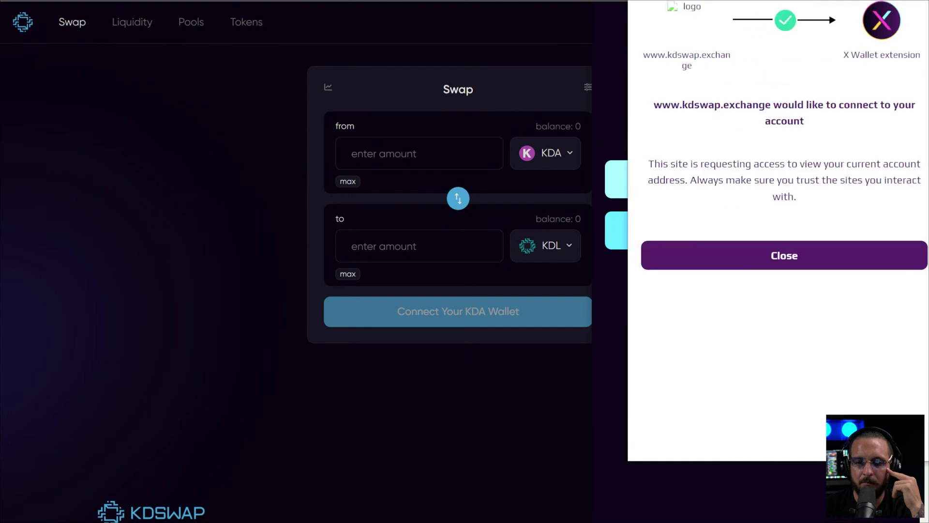
pyautogui.click(792, 261)
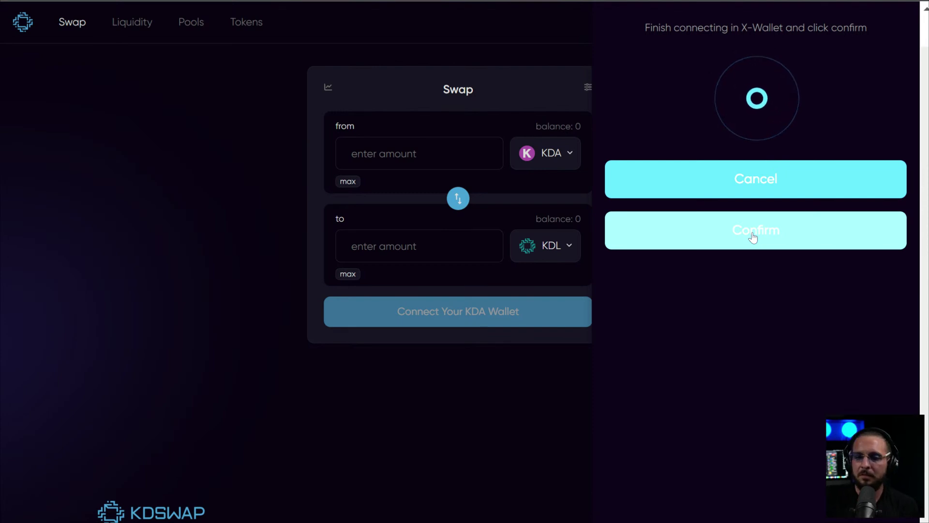
pyautogui.scroll(-1, 596, 361)
pyautogui.click(524, 399)
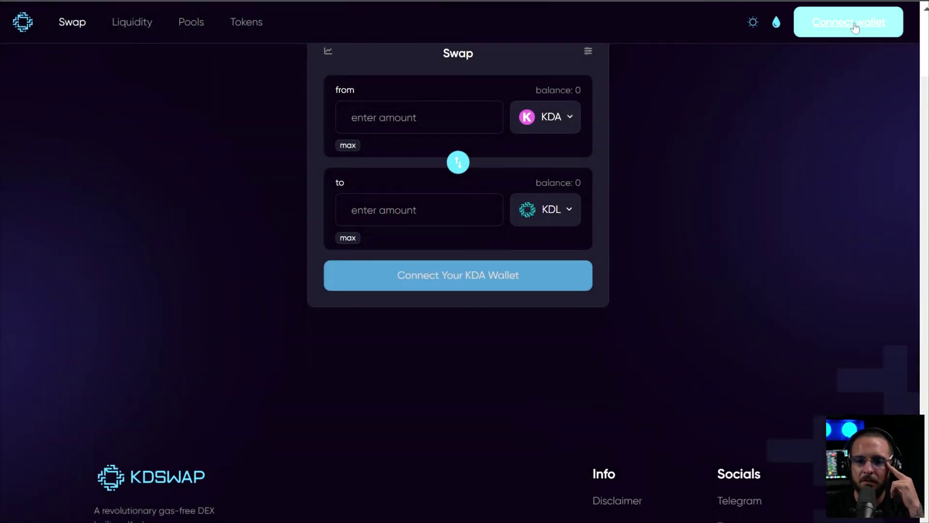
pyautogui.click(796, 19)
pyautogui.scroll(-1, 823, 155)
pyautogui.click(772, 238)
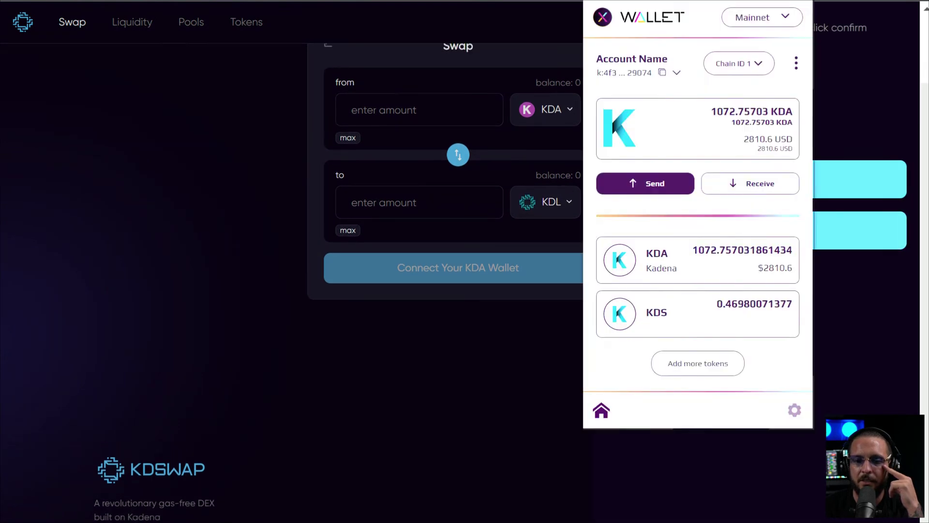
pyautogui.click(796, 63)
pyautogui.click(717, 175)
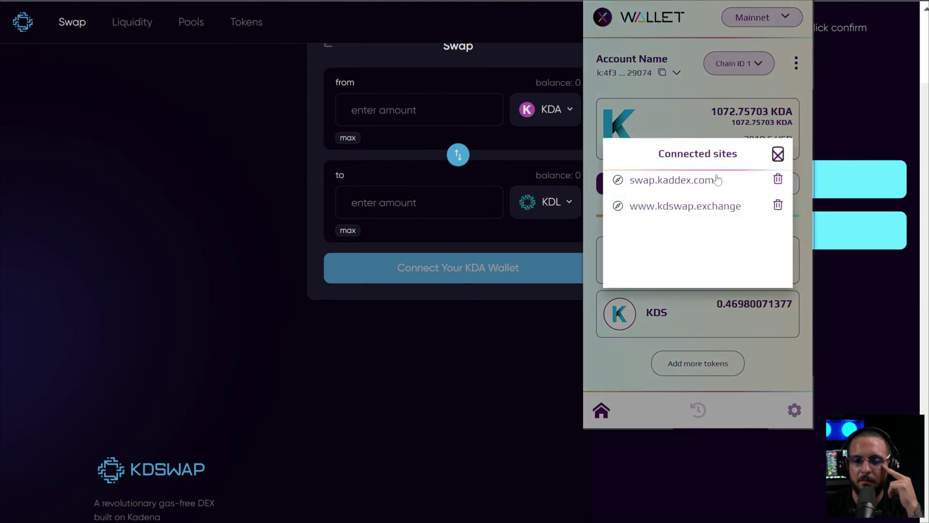
pyautogui.click(835, 92)
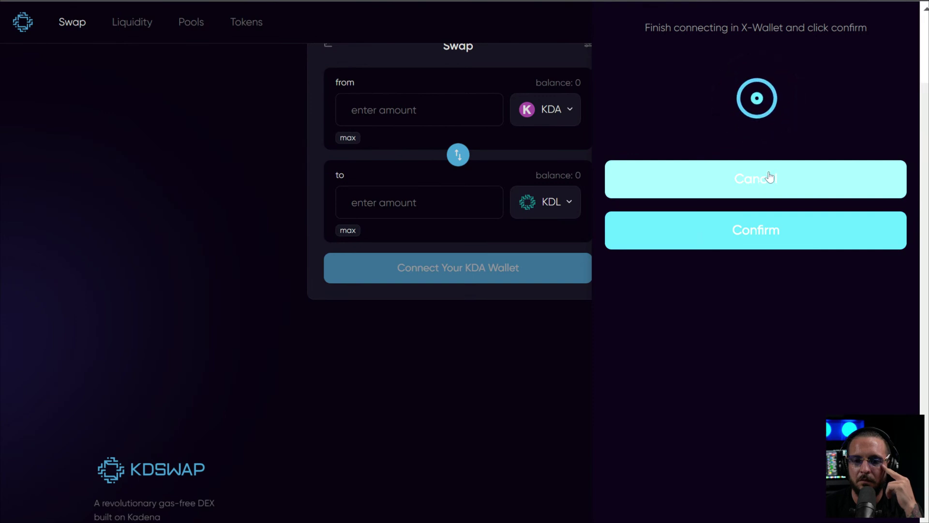
pyautogui.scroll(-1, 755, 225)
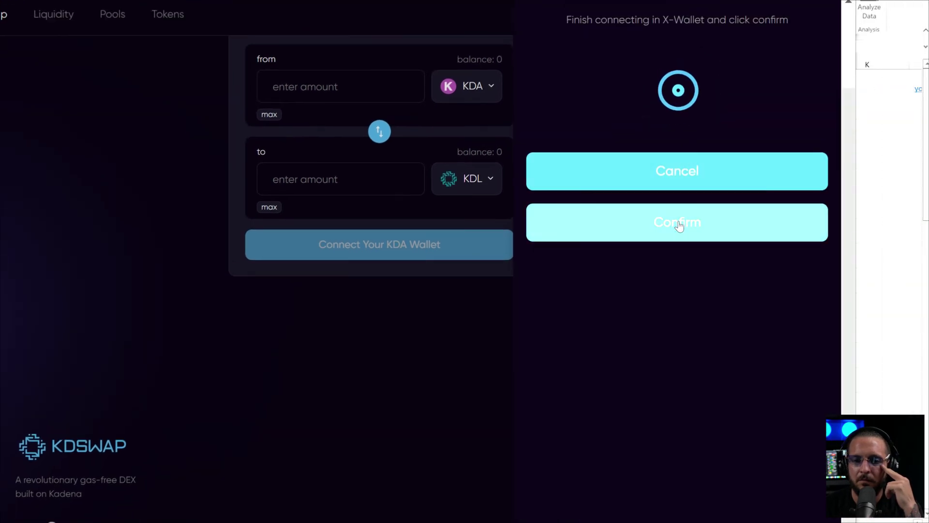
pyautogui.scroll(-2, 678, 145)
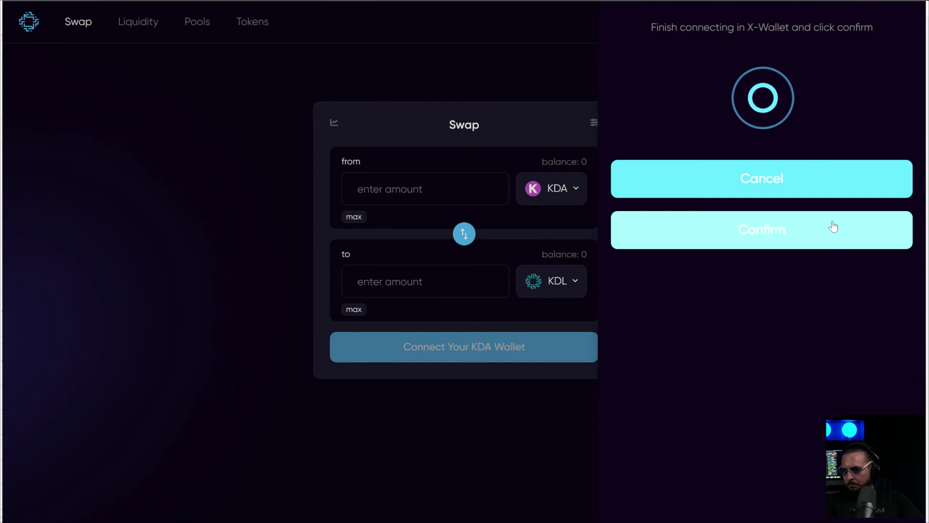
pyautogui.click(795, 184)
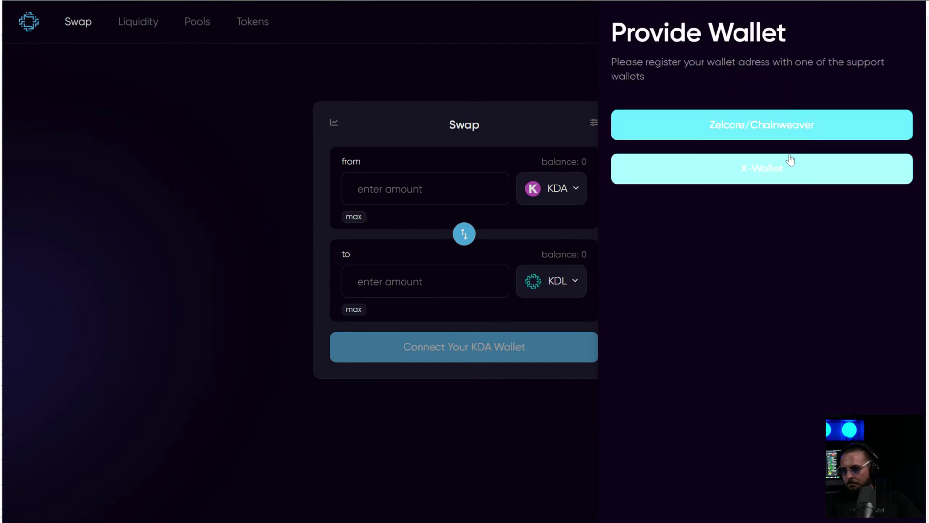
pyautogui.click(769, 173)
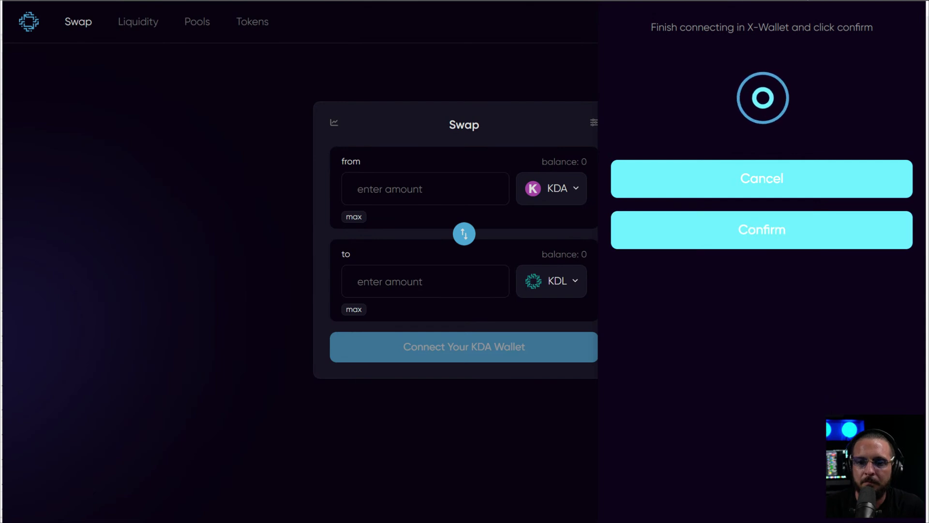
pyautogui.click(804, 14)
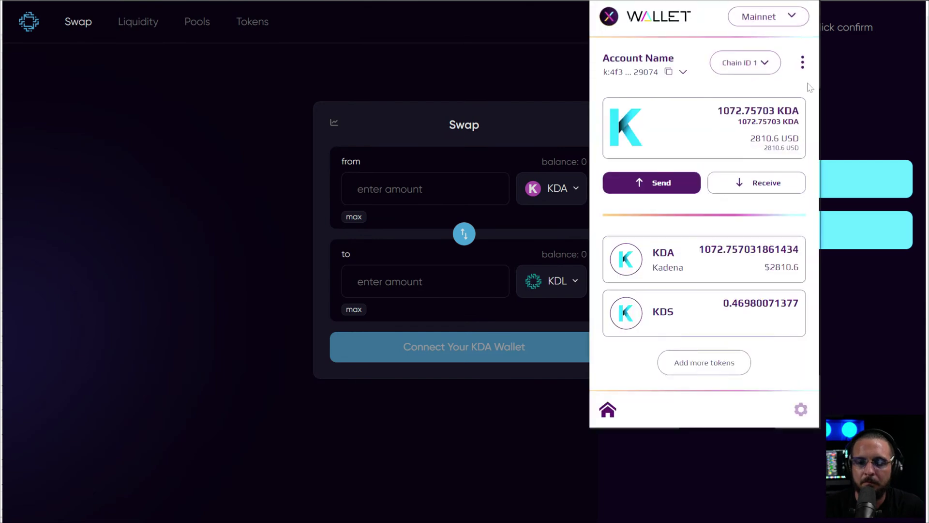
pyautogui.click(797, 55)
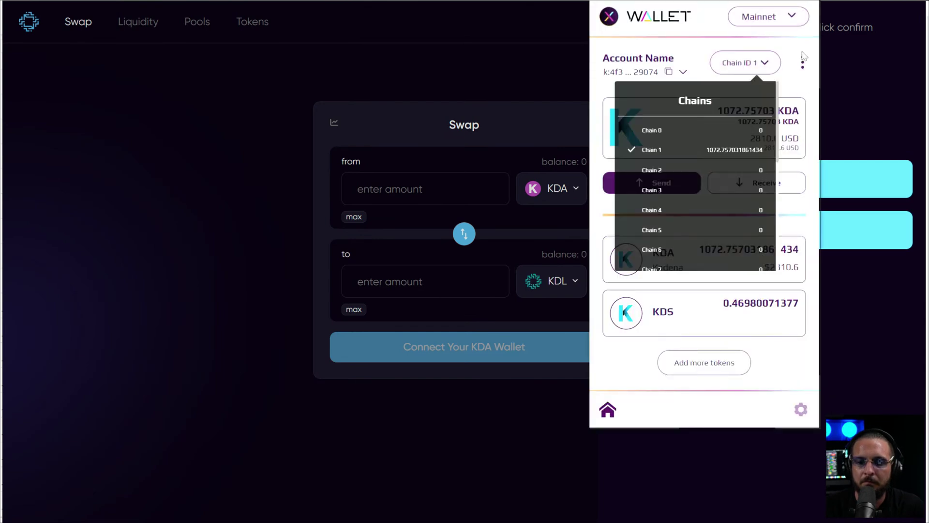
pyautogui.click(803, 59)
pyautogui.click(740, 178)
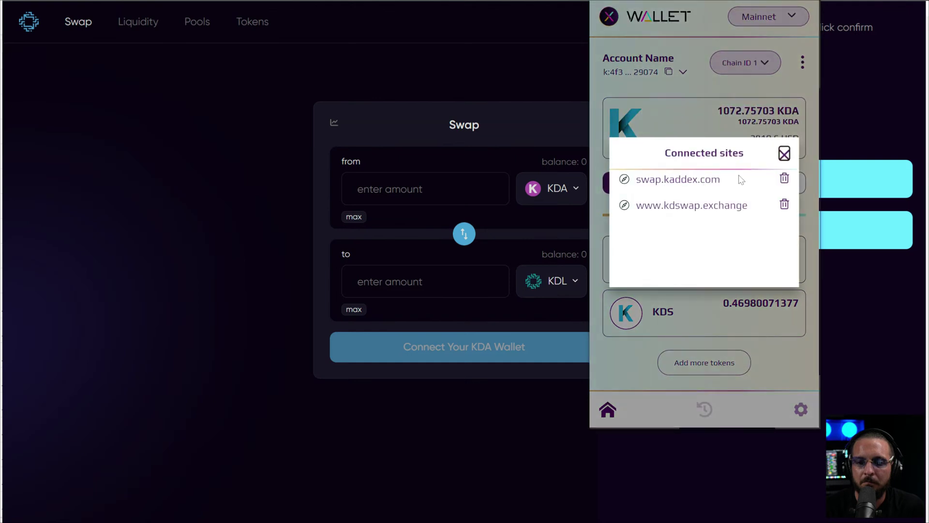
pyautogui.click(783, 205)
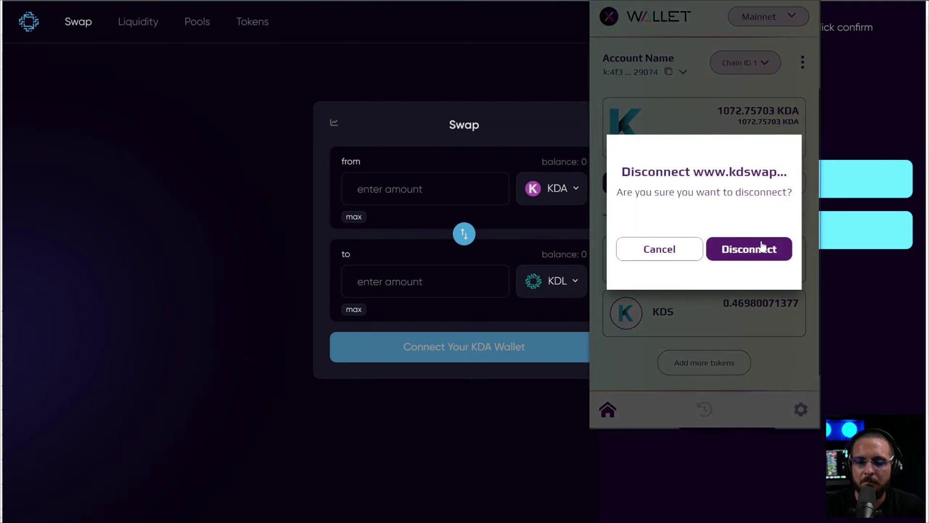
pyautogui.click(762, 247)
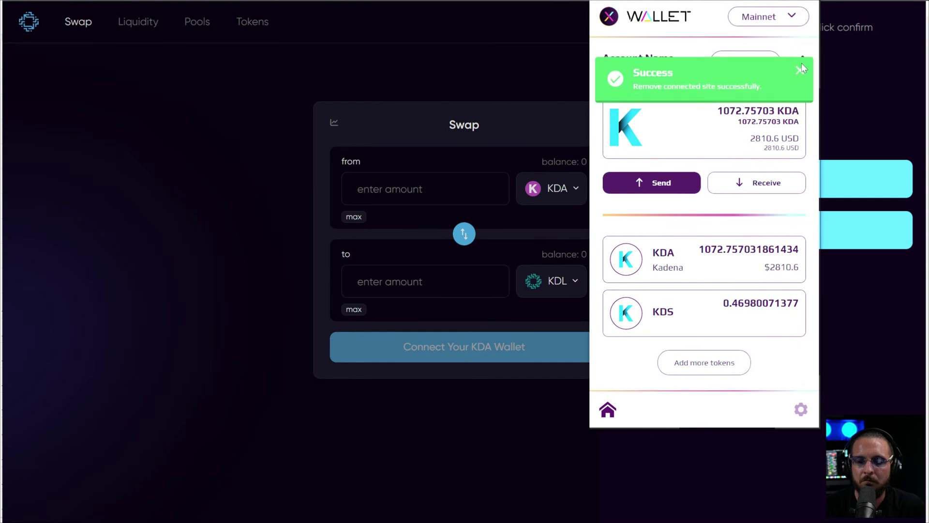
# Step: Disconnect swap.kaddex.com from Connected sites as well, then close the wallet popup
pyautogui.click(801, 63)
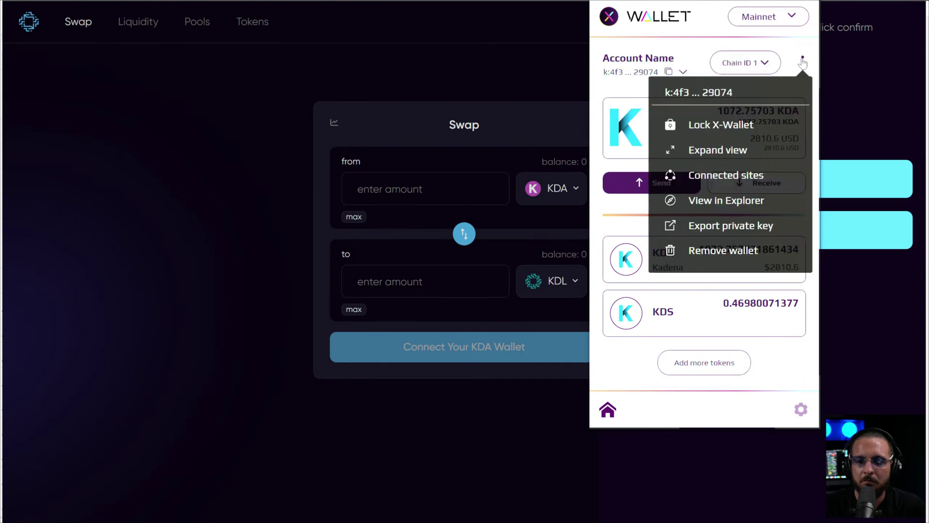
pyautogui.click(751, 179)
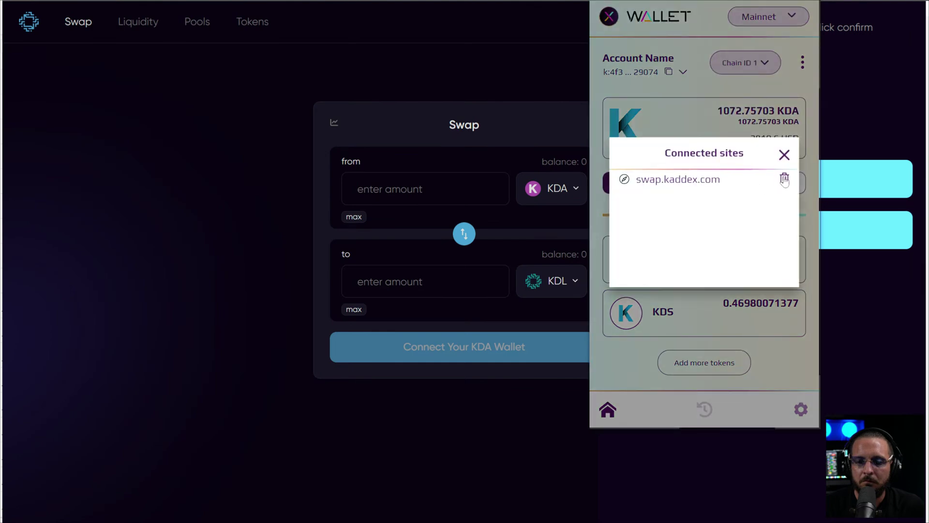
pyautogui.click(784, 179)
pyautogui.click(738, 247)
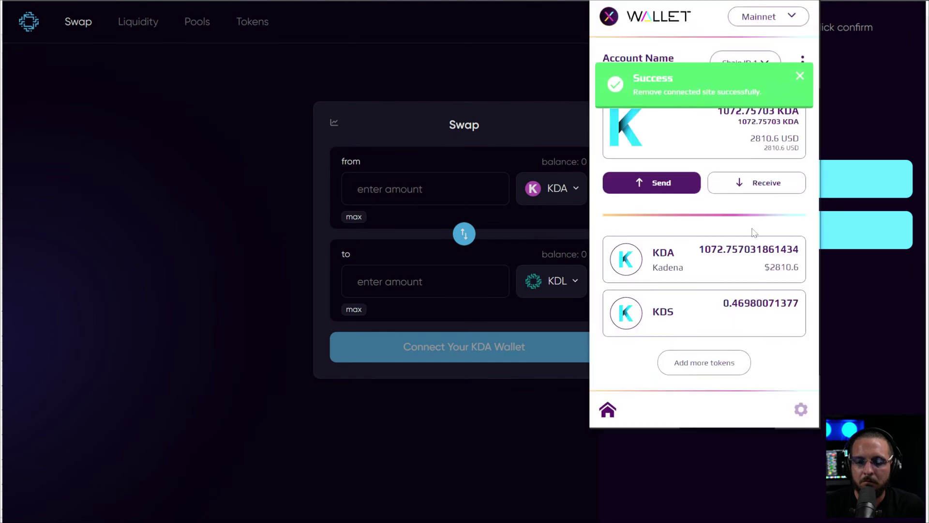
pyautogui.click(531, 87)
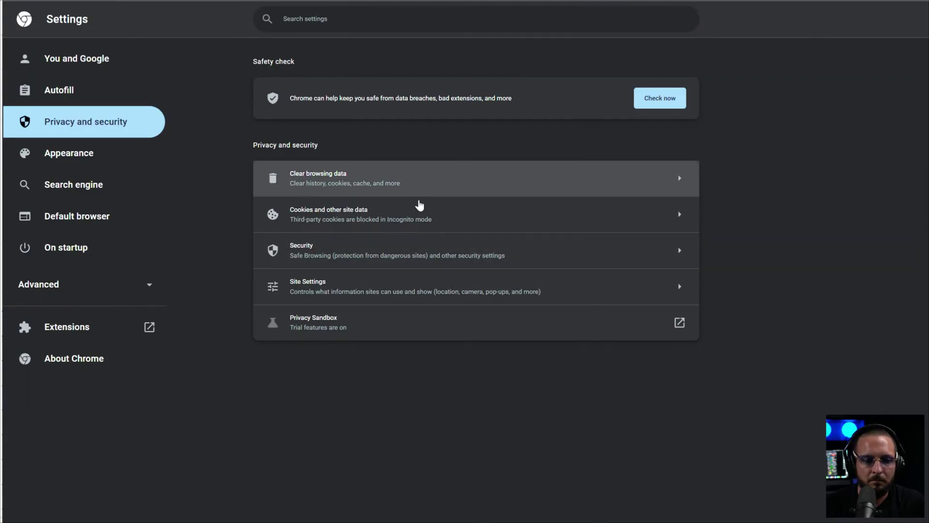
# Step: Clear the last 4 weeks of cookies, cache and hosted app data, keeping passwords
pyautogui.click(415, 196)
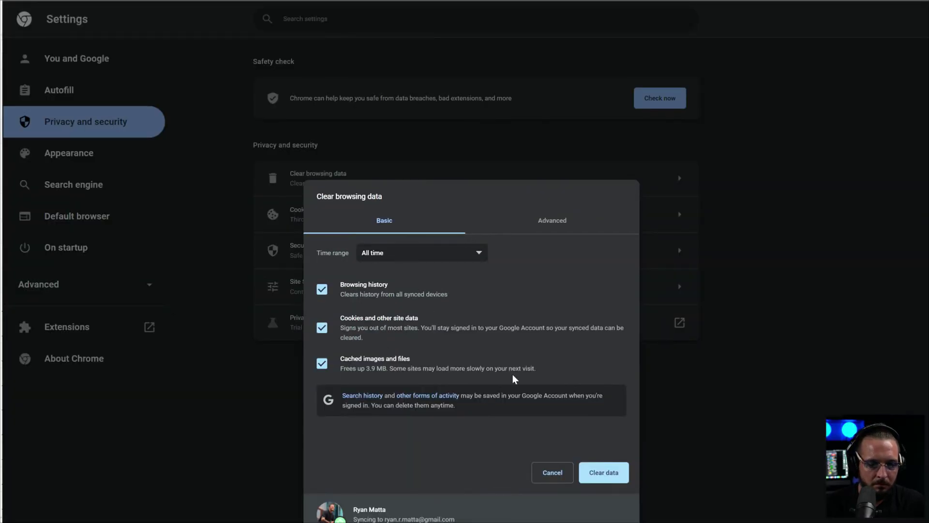
pyautogui.click(553, 222)
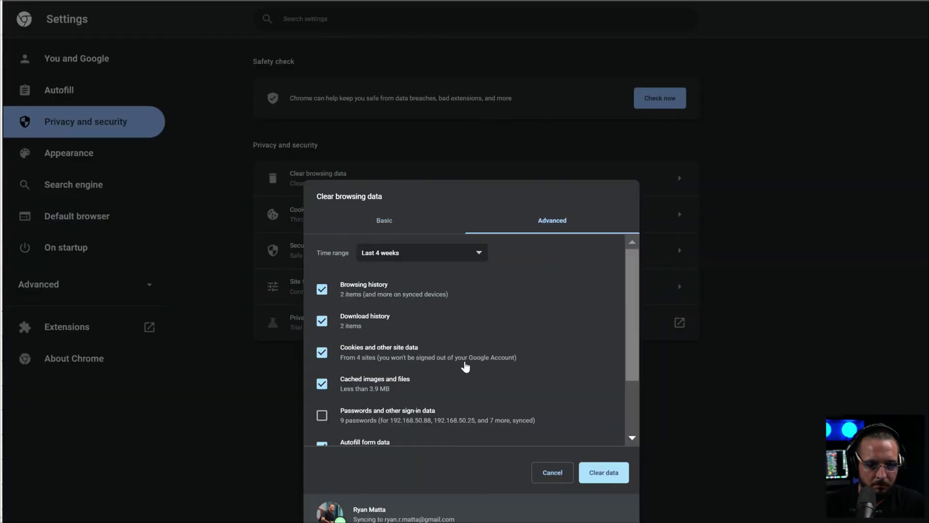
pyautogui.scroll(-2, 466, 366)
pyautogui.scroll(2, 498, 337)
pyautogui.scroll(-2, 477, 356)
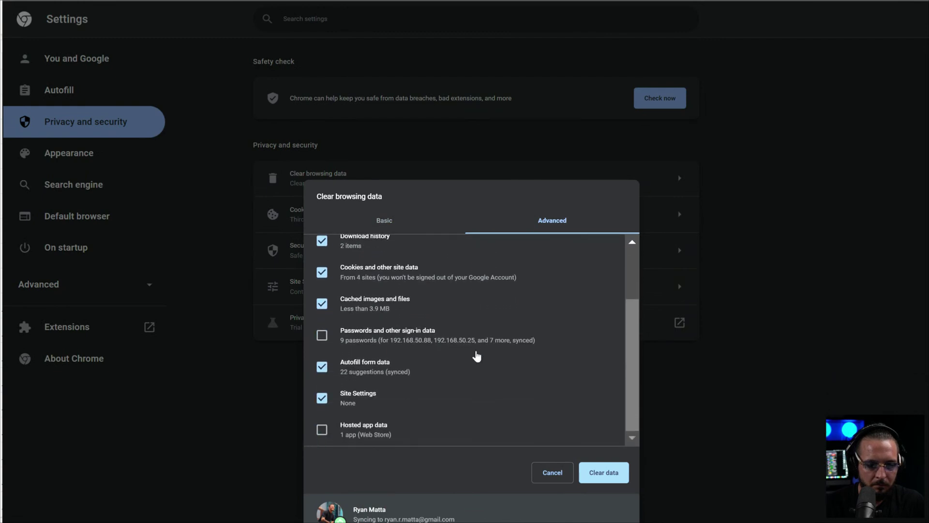
pyautogui.click(322, 431)
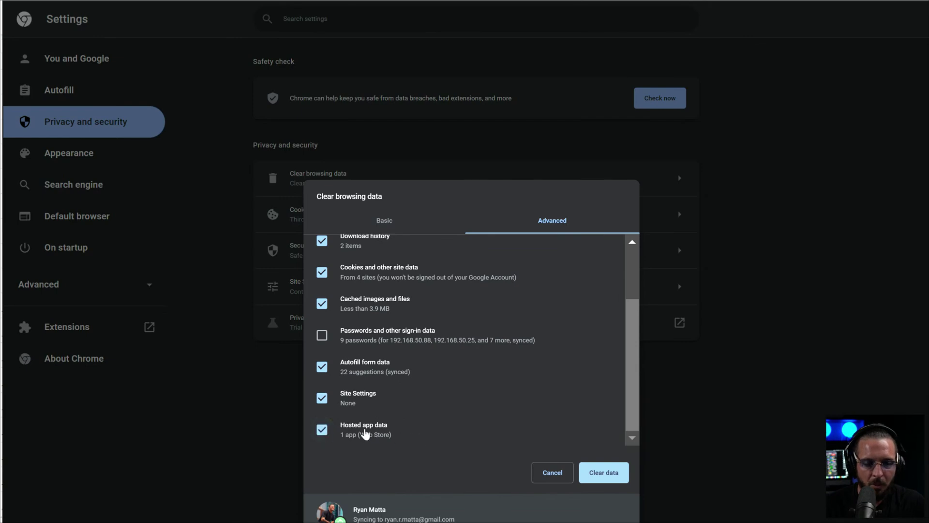
pyautogui.click(602, 472)
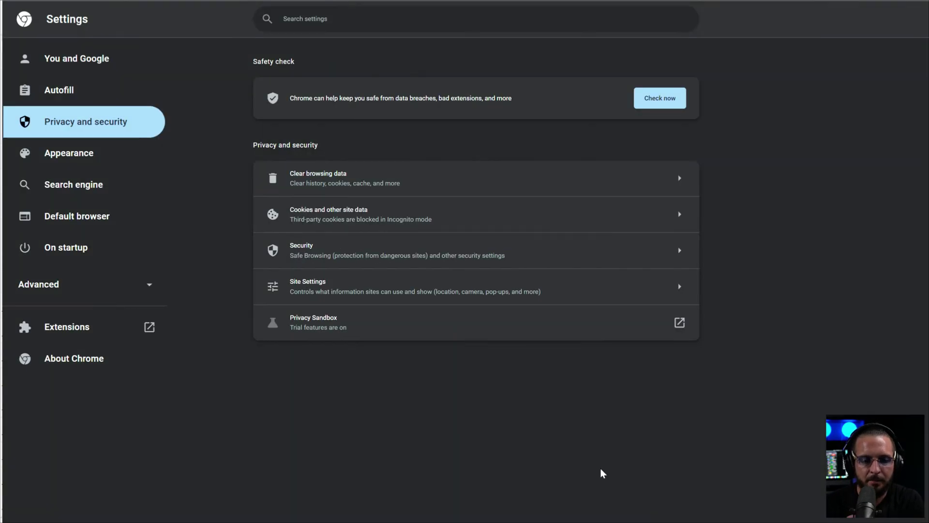
pyautogui.click(660, 101)
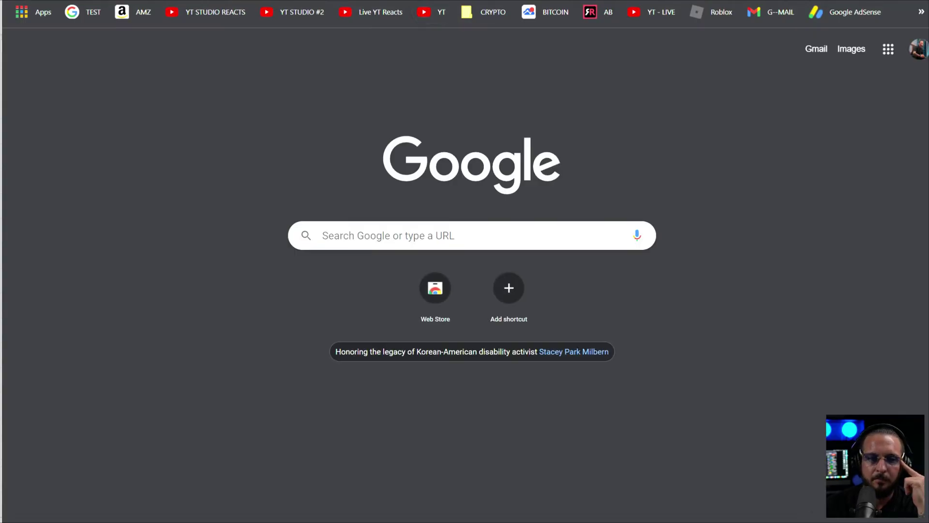
# Step: Enter 'kdswap' in the address bar and go to the KDSwap swap page
pyautogui.write('kdsa')
pyautogui.press('BackSpace')
pyautogui.write('wap')
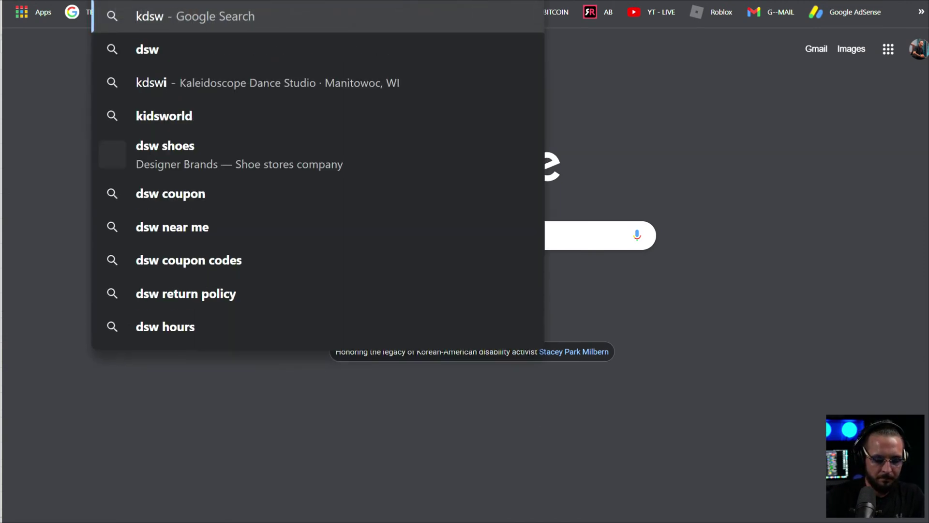
pyautogui.press('Escape')
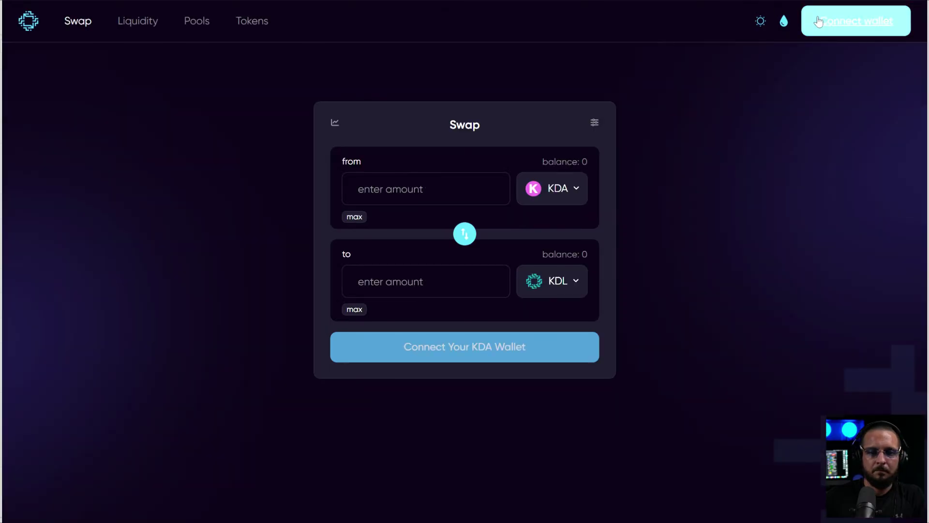
# Step: Start Connect wallet and open X-Wallet, showing 1072.75703 KDA and 0.46980071377 KDS
pyautogui.click(854, 23)
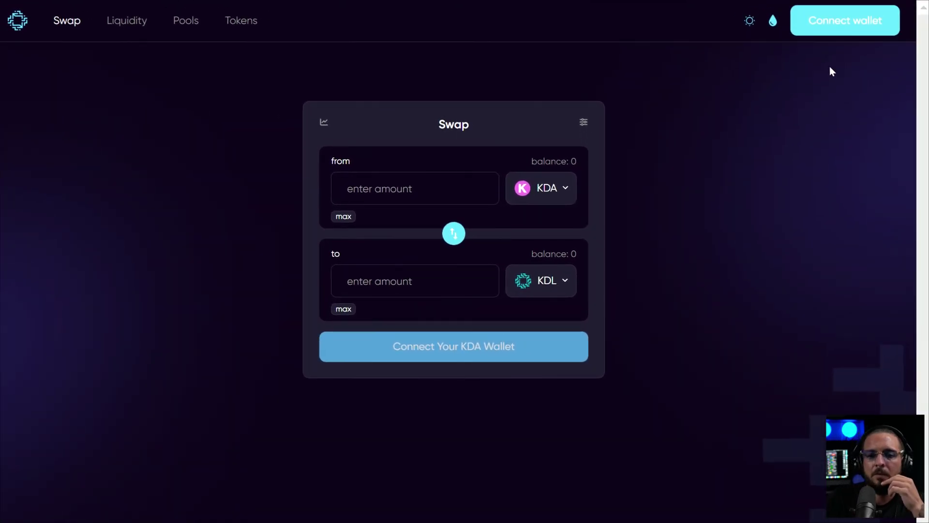
pyautogui.click(845, 21)
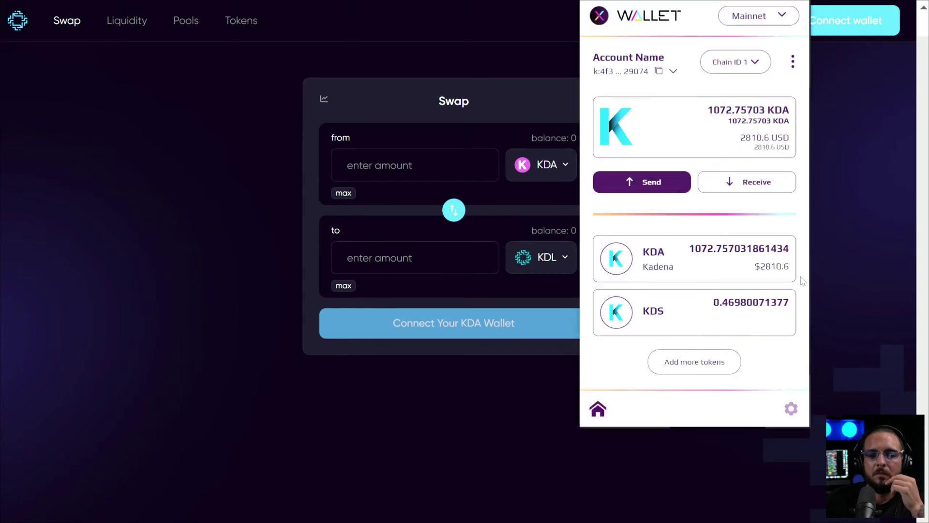
# Step: Choose X-Wallet again, confirm its Connected sites list shows No data, then close it
pyautogui.click(843, 265)
pyautogui.click(834, 33)
pyautogui.click(763, 170)
pyautogui.click(793, 62)
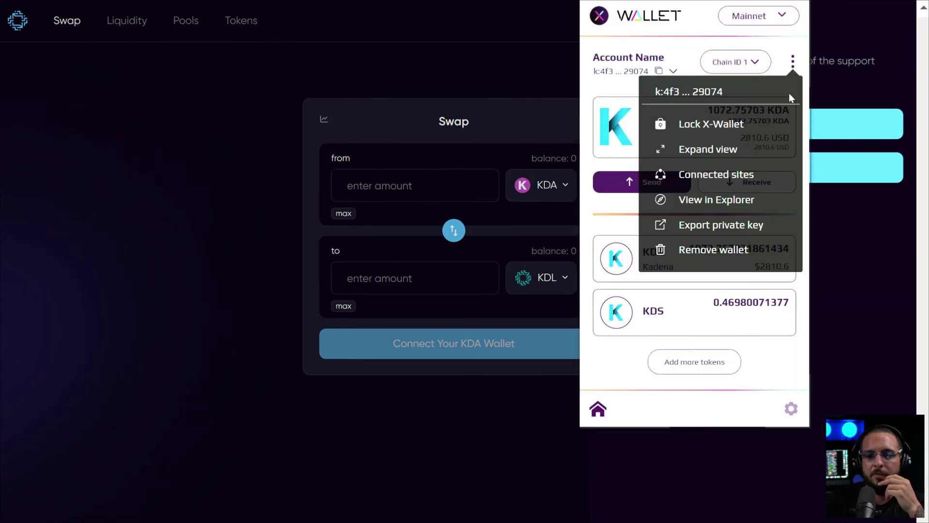
pyautogui.click(745, 173)
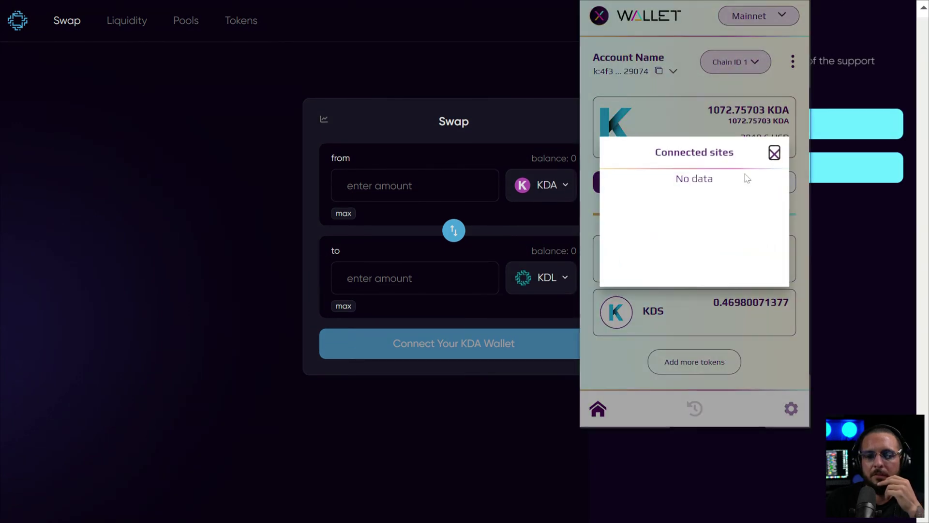
pyautogui.click(534, 46)
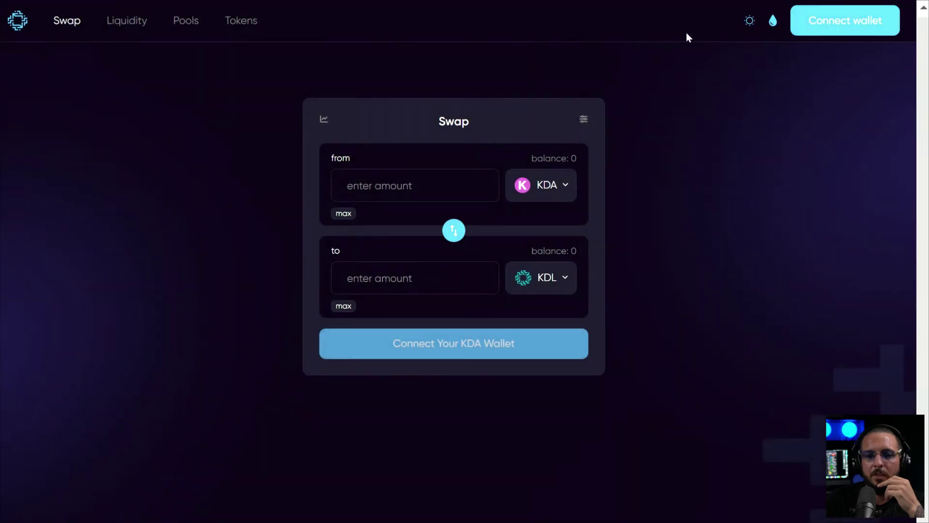
# Step: Connect the X-Wallet account to KDSwap, showing balances of 1072.757031 KDA and 21233.718264 KDL
pyautogui.click(829, 20)
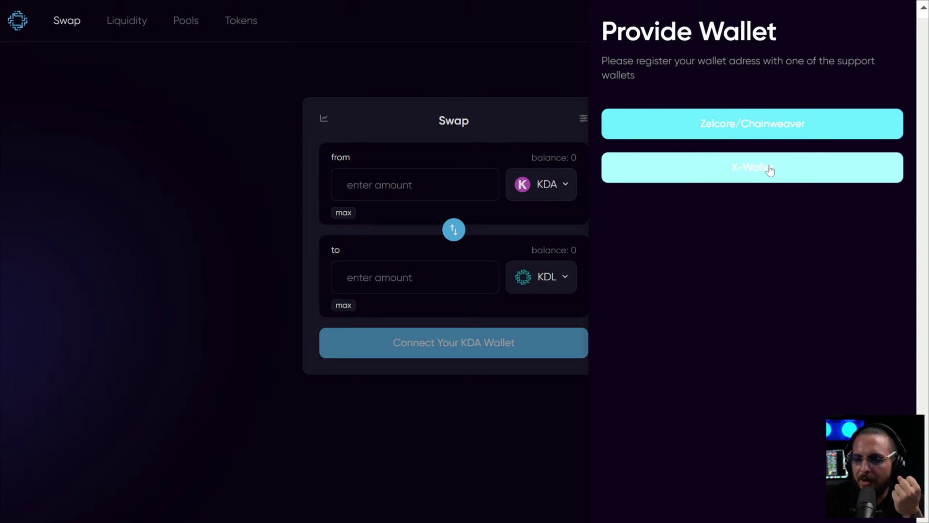
pyautogui.click(780, 175)
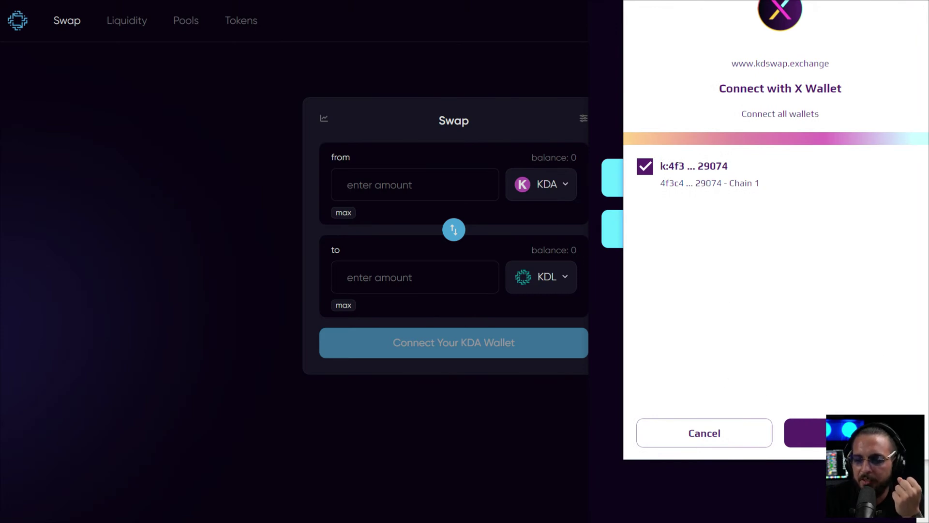
pyautogui.click(852, 433)
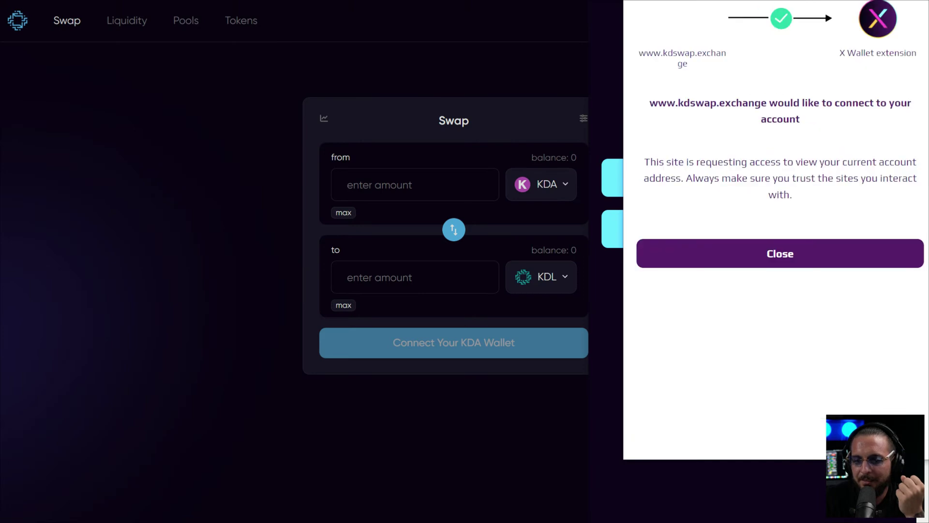
pyautogui.click(803, 254)
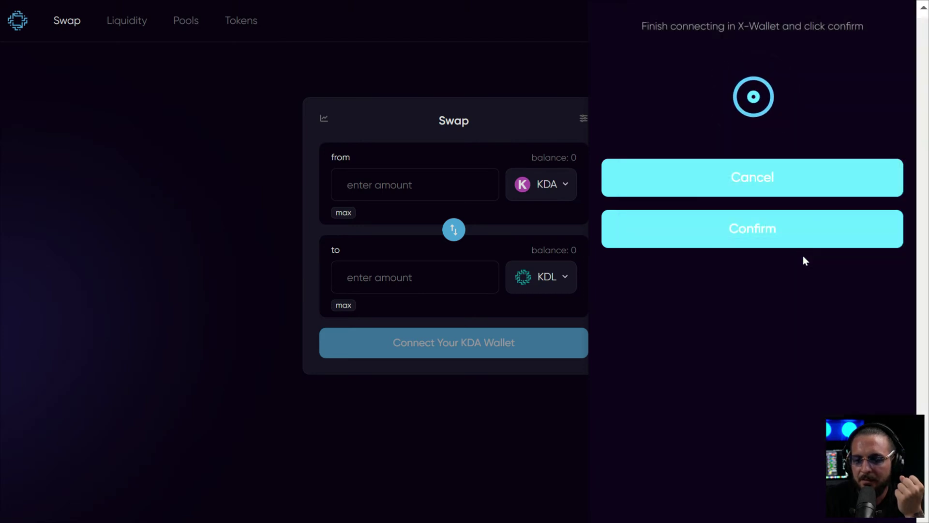
pyautogui.click(757, 234)
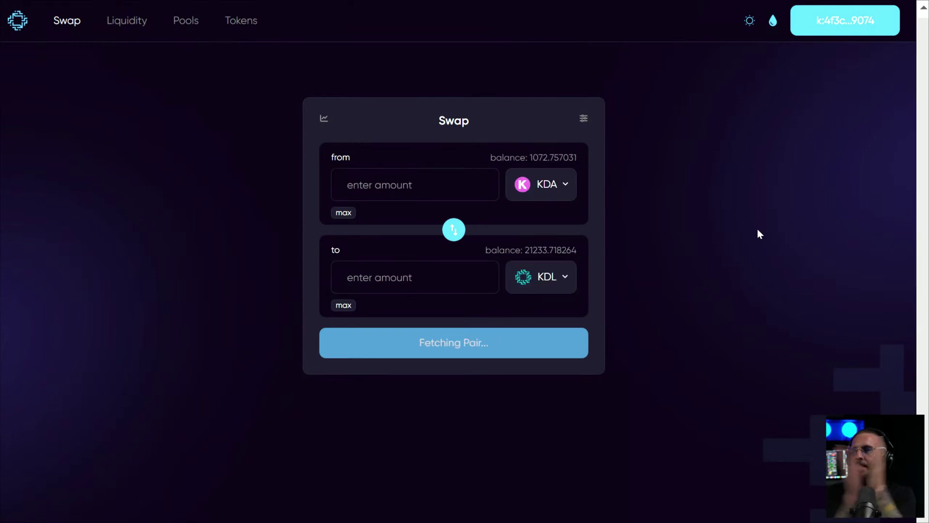